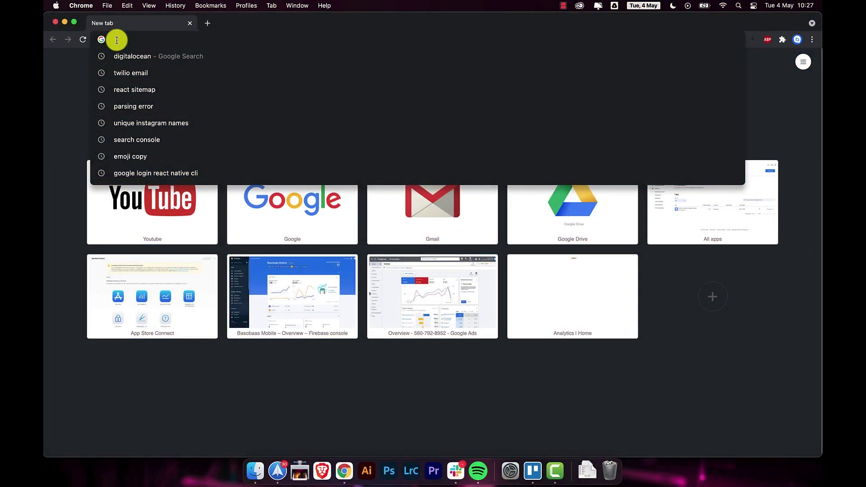
type("www.ba")
type("sobaas.com")
key("Return")
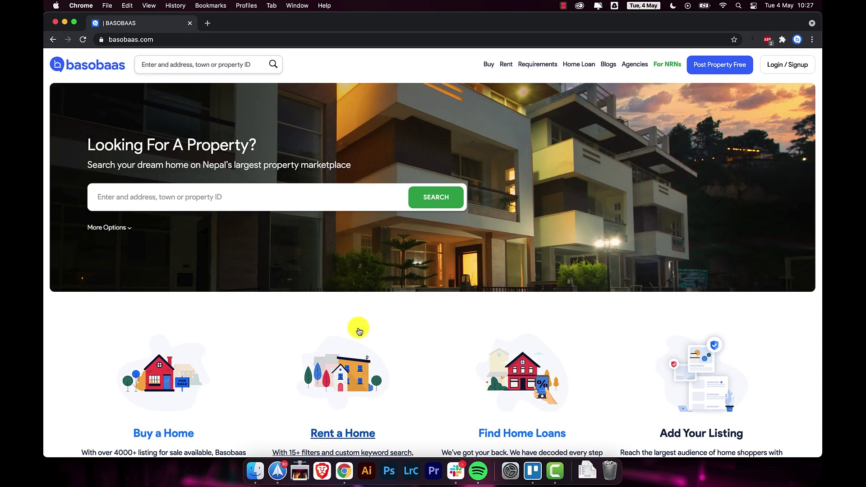
Look over the home page's services and property categories, and browse through the Premium Properties in Nepal carousel
scroll(359, 331, "down", 5)
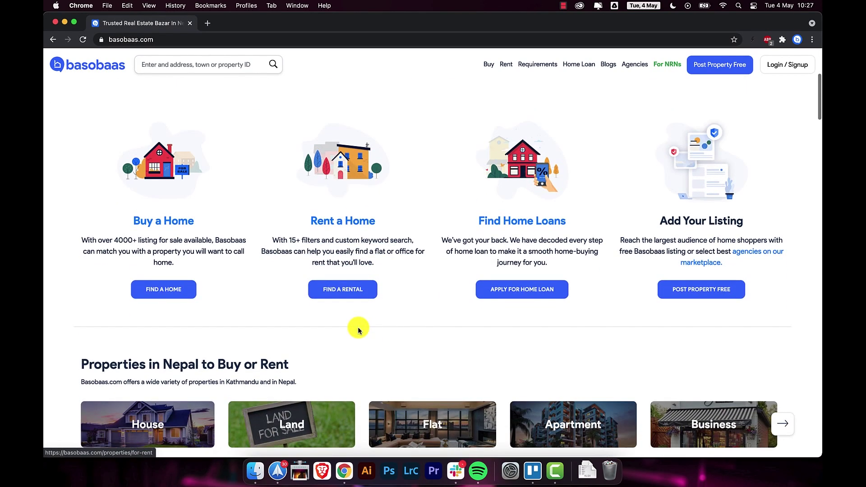
scroll(360, 331, "down", 5)
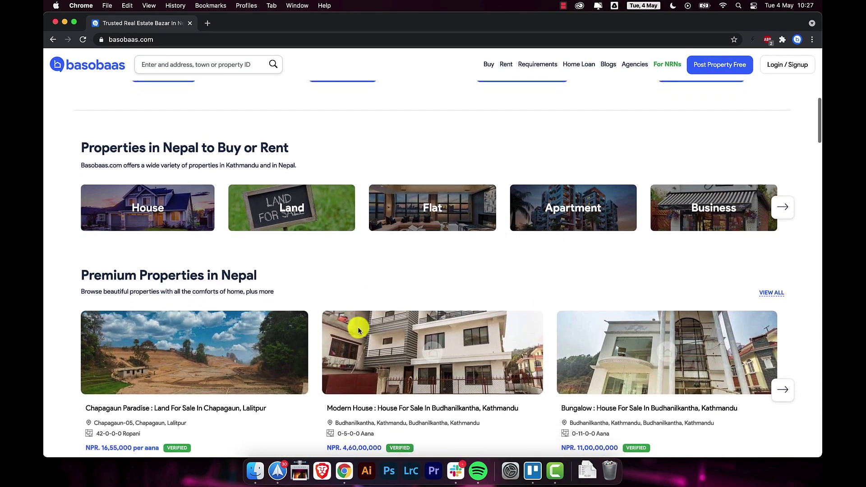
scroll(360, 332, "down", 5)
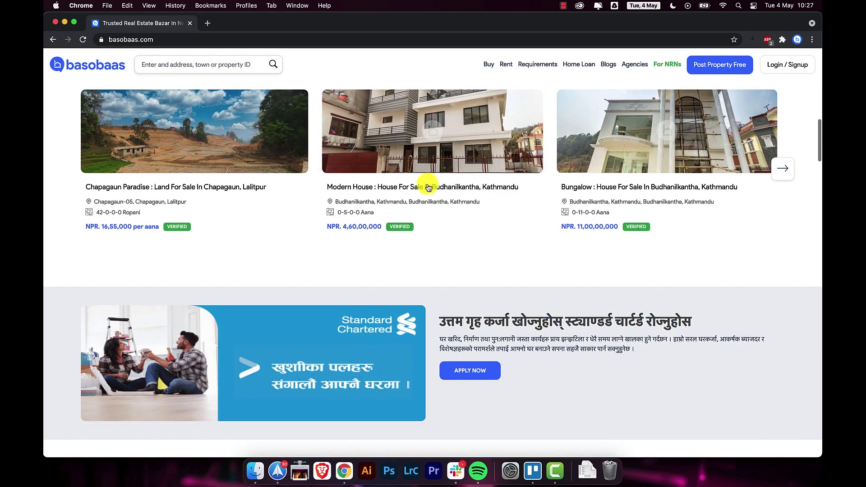
left_click(781, 176)
left_click(780, 176)
left_click(781, 176)
left_click(780, 176)
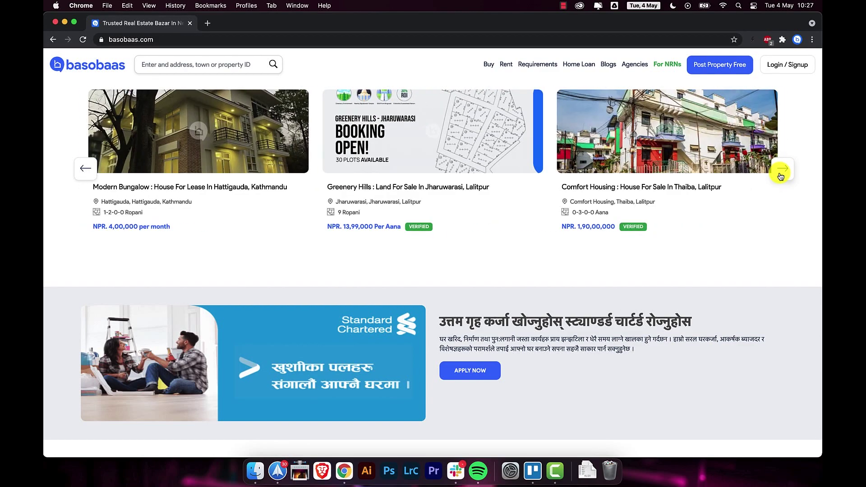
Review the home page's latest, trending and recommended listings and the news desk articles, and return to the start of the page
scroll(686, 327, "down", 7)
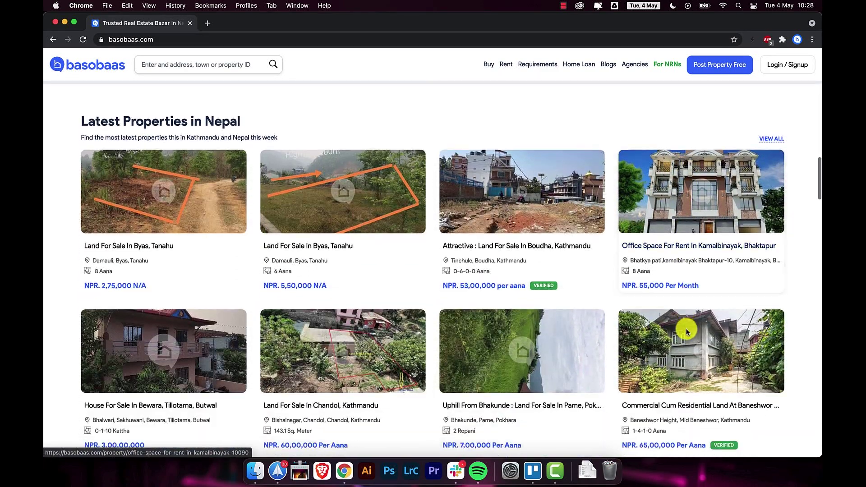
scroll(686, 332, "down", 1)
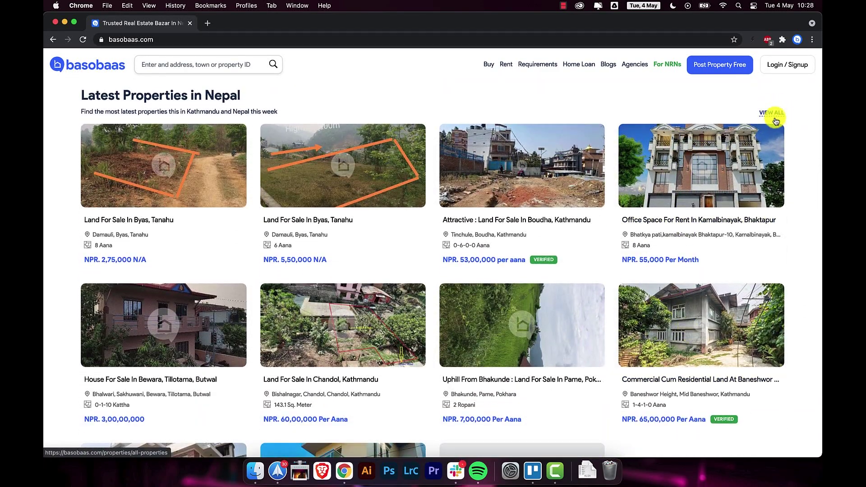
scroll(553, 421, "down", 3)
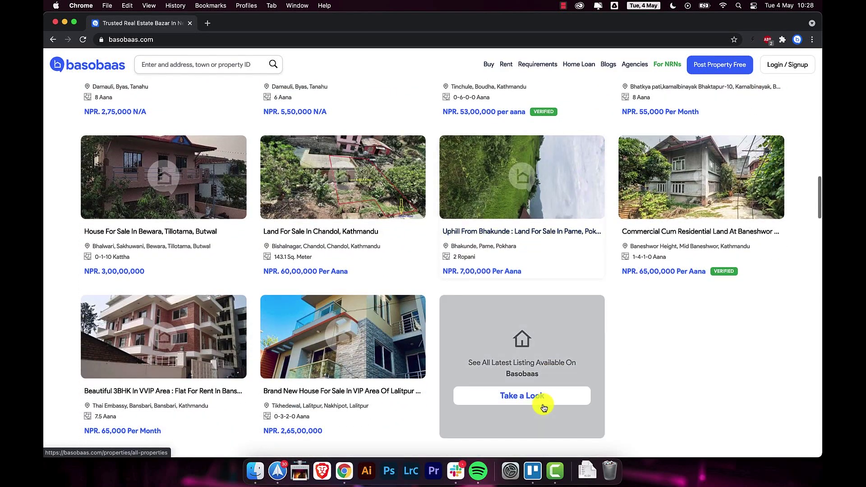
scroll(512, 399, "down", 10)
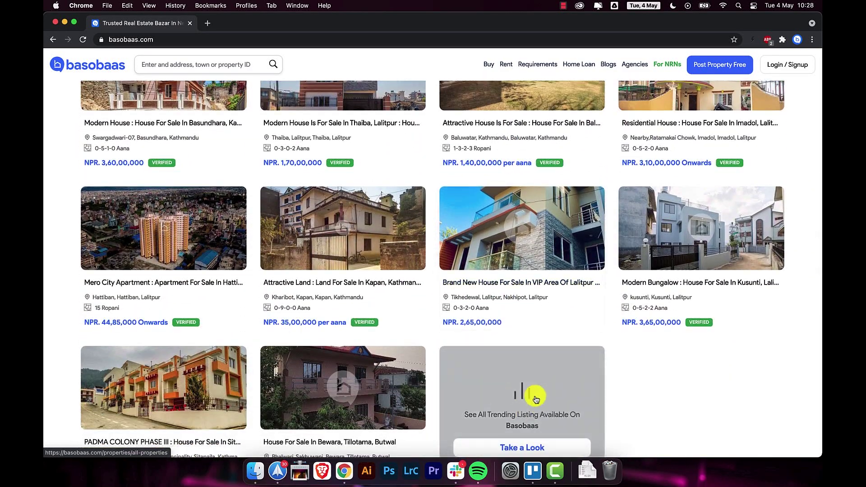
scroll(512, 410, "down", 3)
scroll(511, 415, "down", 10)
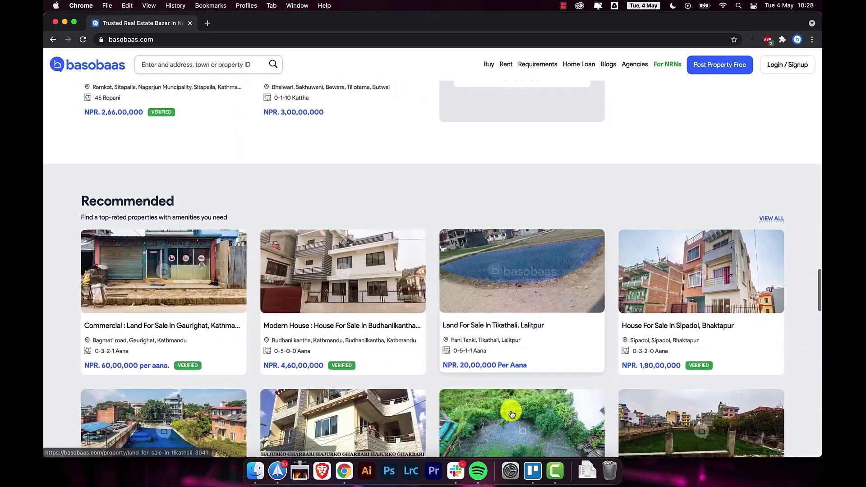
scroll(512, 414, "down", 10)
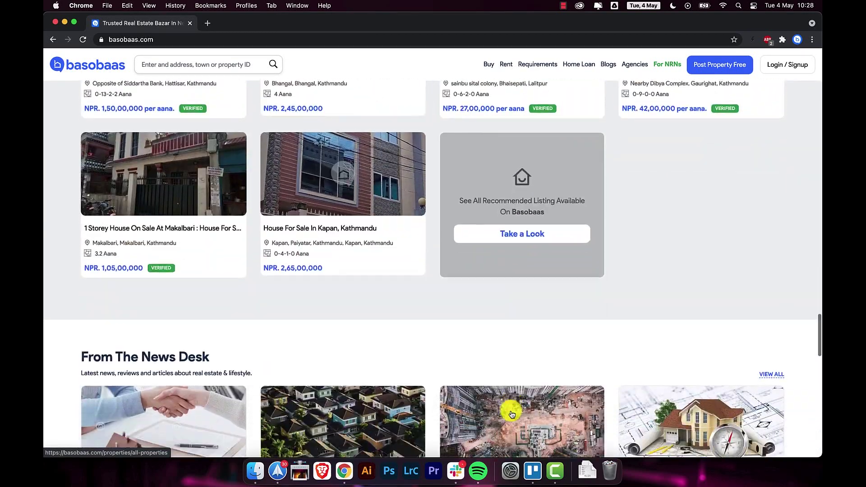
scroll(512, 414, "down", 5)
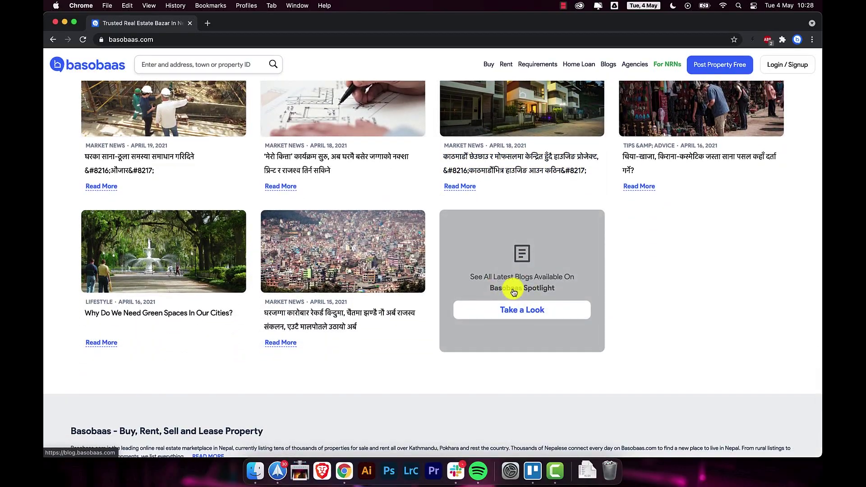
scroll(512, 286, "up", 20)
scroll(514, 291, "up", 15)
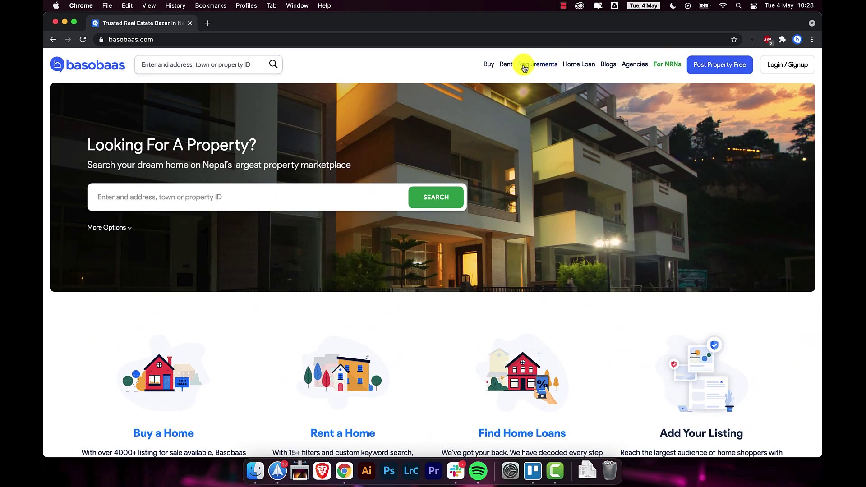
Start posting a free property, check the signup form, and sign in with the second listed Google account
left_click(711, 68)
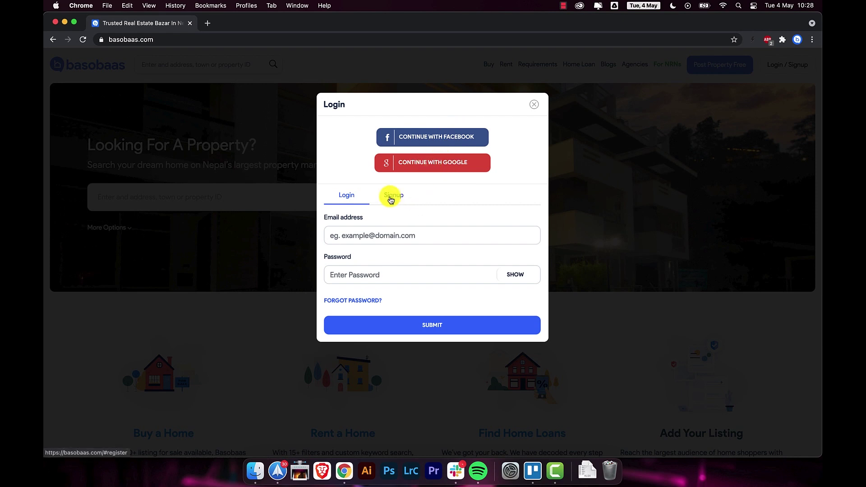
left_click(391, 200)
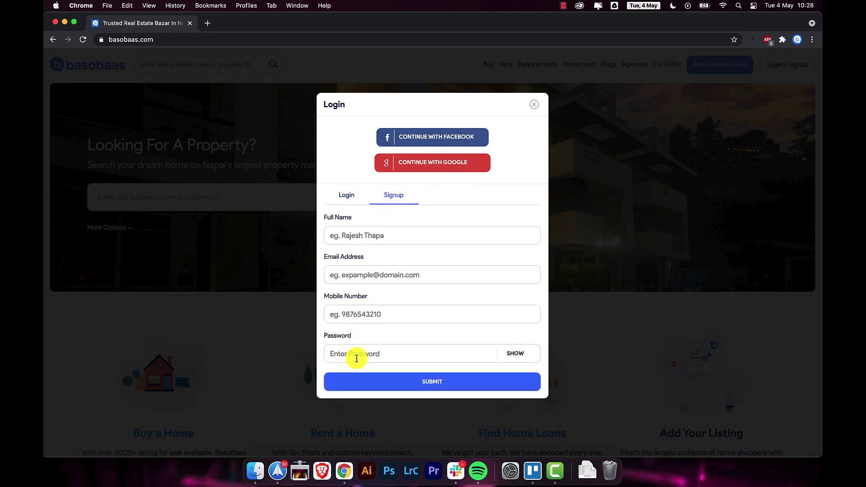
left_click(339, 194)
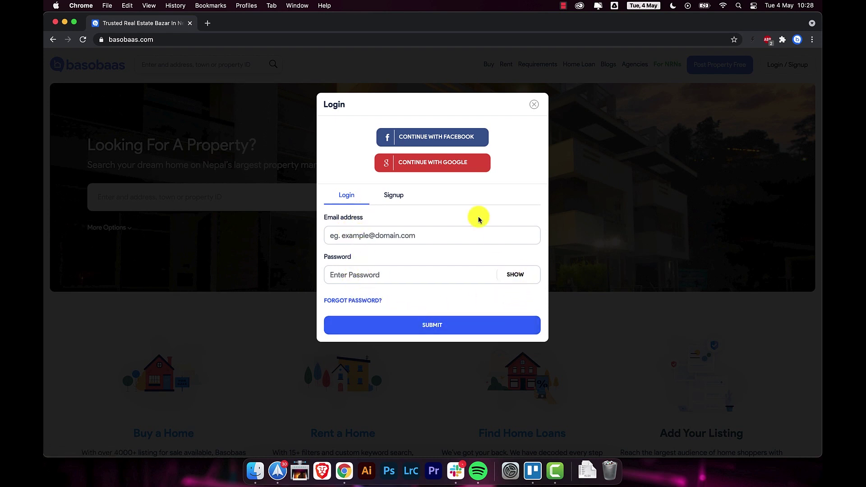
left_click(434, 165)
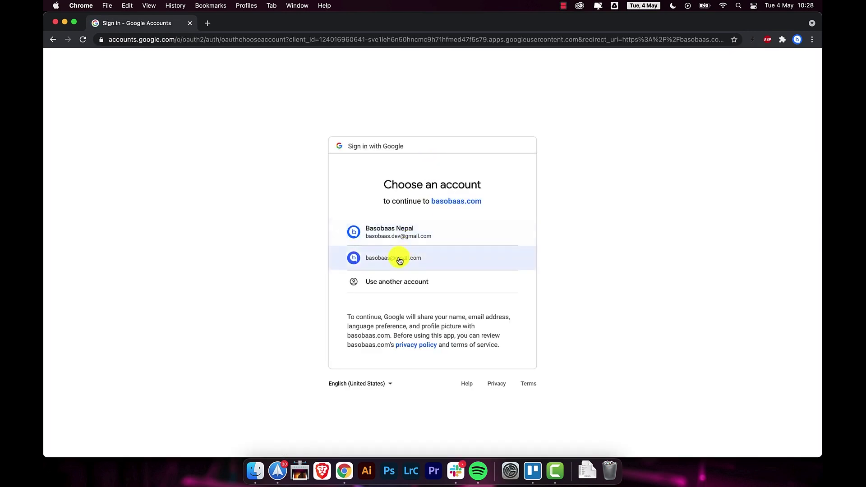
left_click(399, 259)
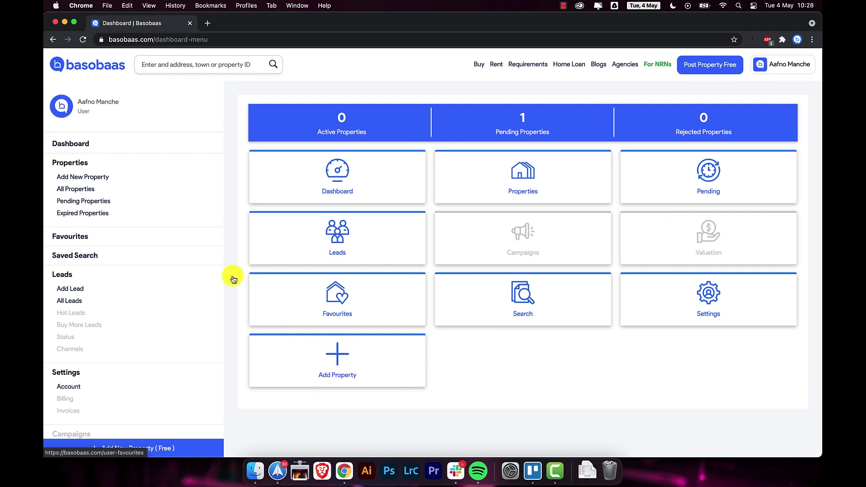
Start a new property listing for Sale with property type Residential and category House
left_click(104, 180)
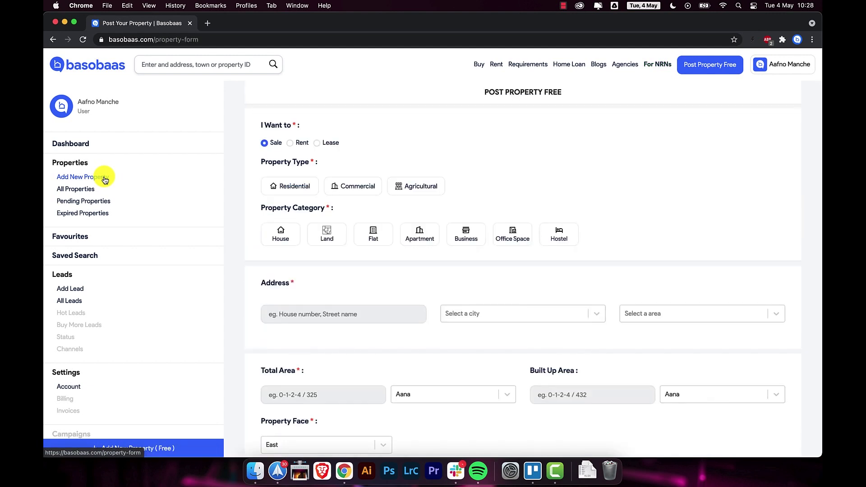
left_click(298, 144)
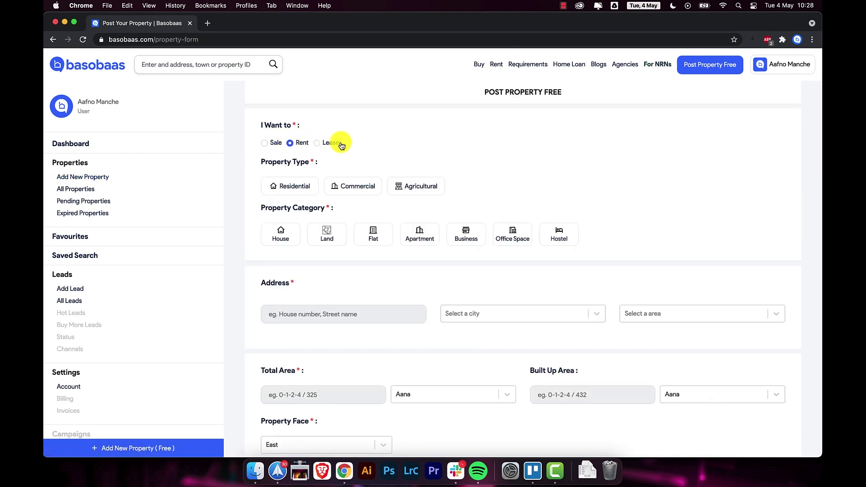
left_click(333, 145)
left_click(270, 143)
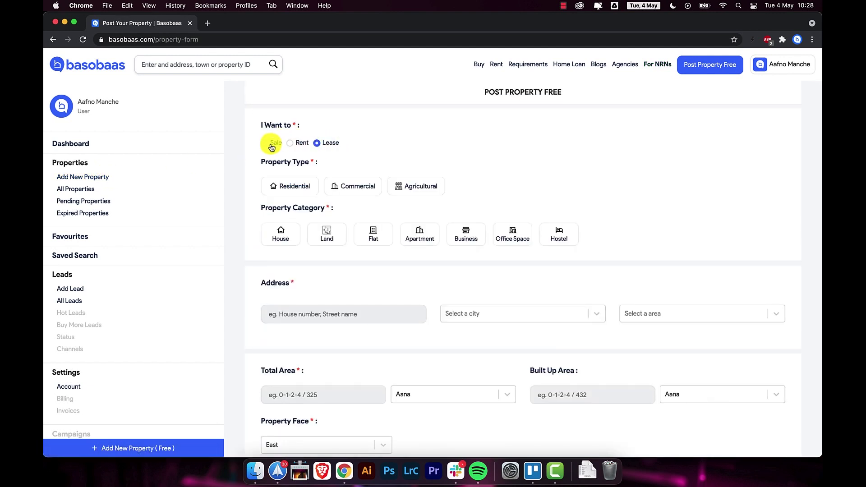
left_click(290, 187)
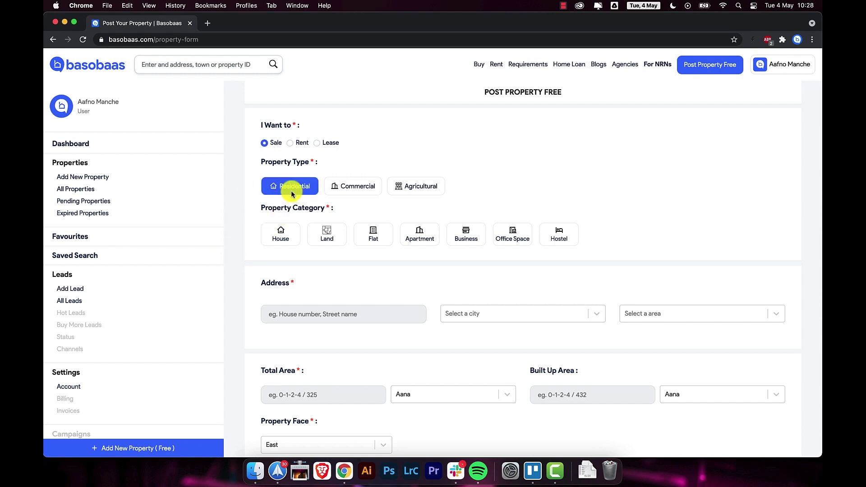
left_click(285, 235)
Fill in the property's address as "Test address" with city Kathmandu and area Anamnagar
scroll(346, 293, "down", 3)
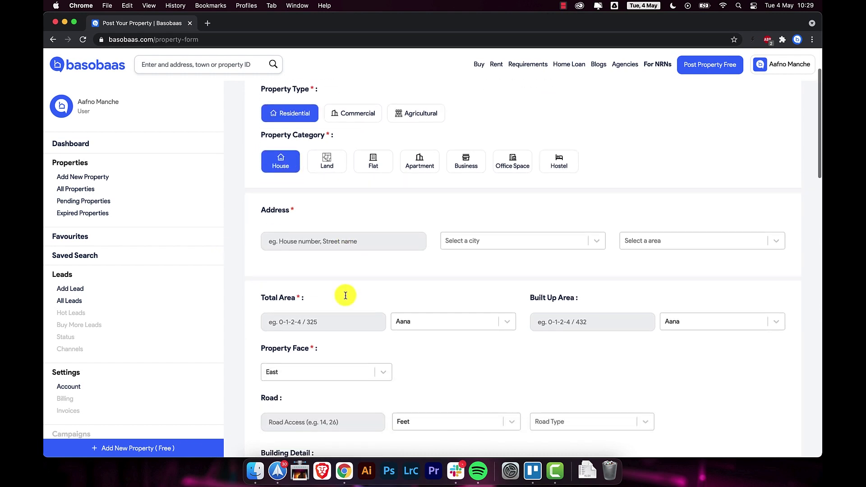
left_click(341, 241)
left_click(338, 262)
left_click(497, 239)
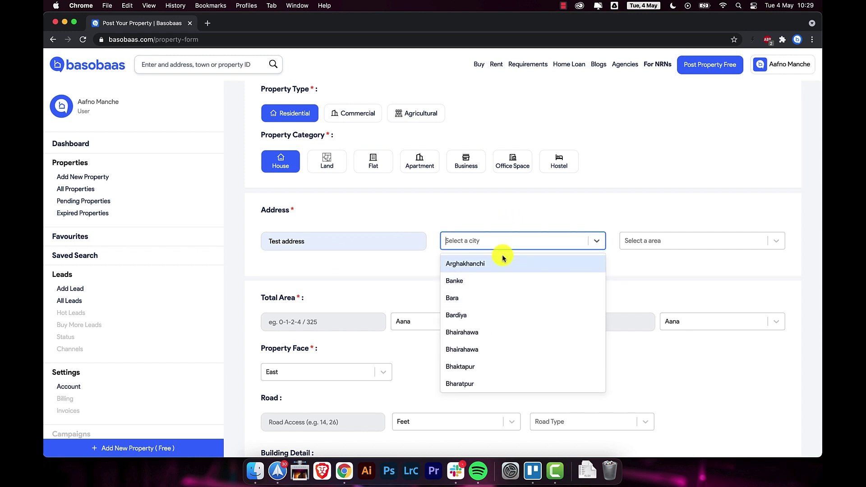
type("ka")
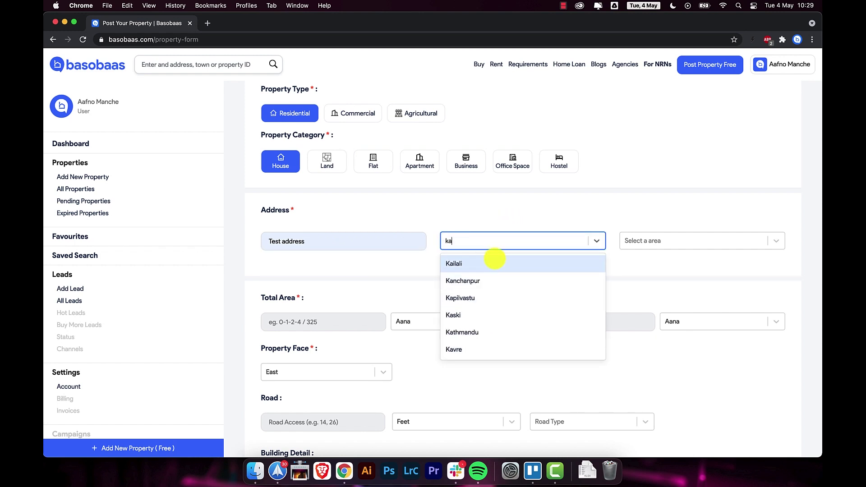
left_click(470, 333)
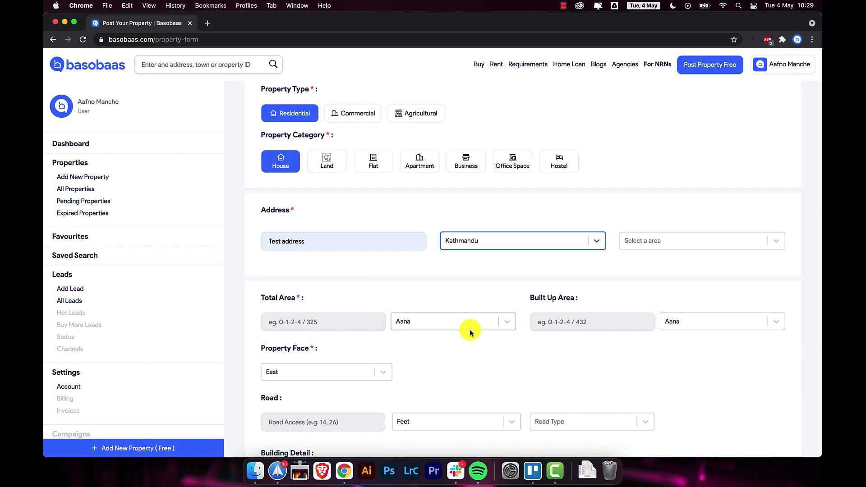
left_click(661, 245)
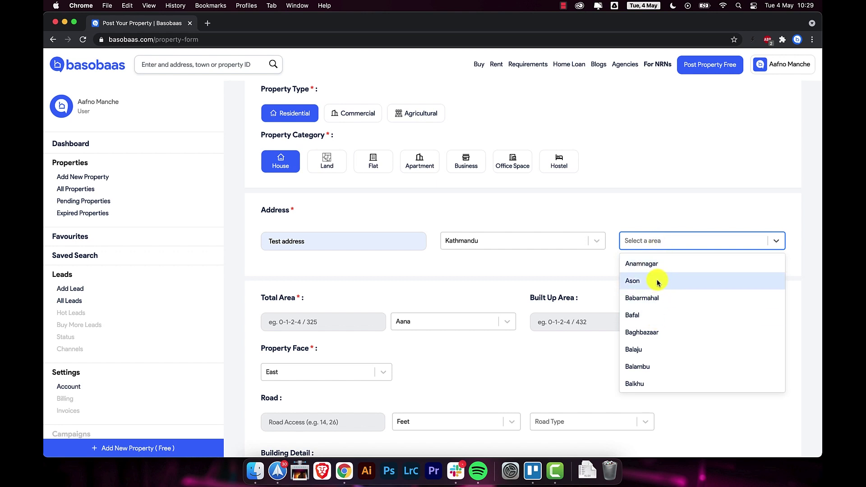
left_click(658, 265)
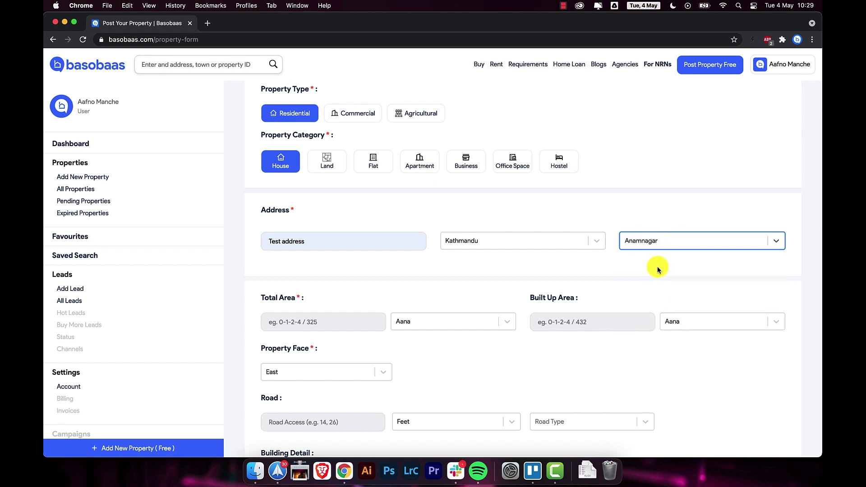
Enter 0-5-2-0 as the total area, look through the available units, and keep Aana
left_click(335, 323)
left_click(329, 345)
left_click(419, 323)
scroll(422, 361, "down", 3)
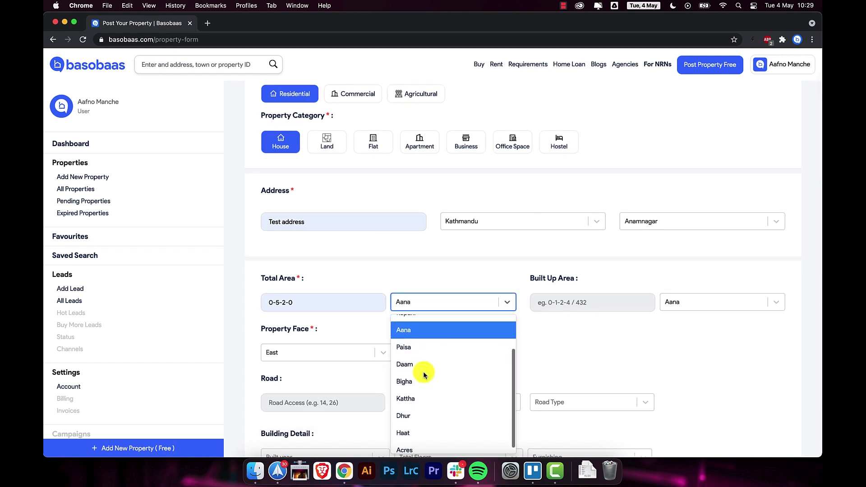
scroll(424, 372, "up", 3)
scroll(423, 372, "down", 3)
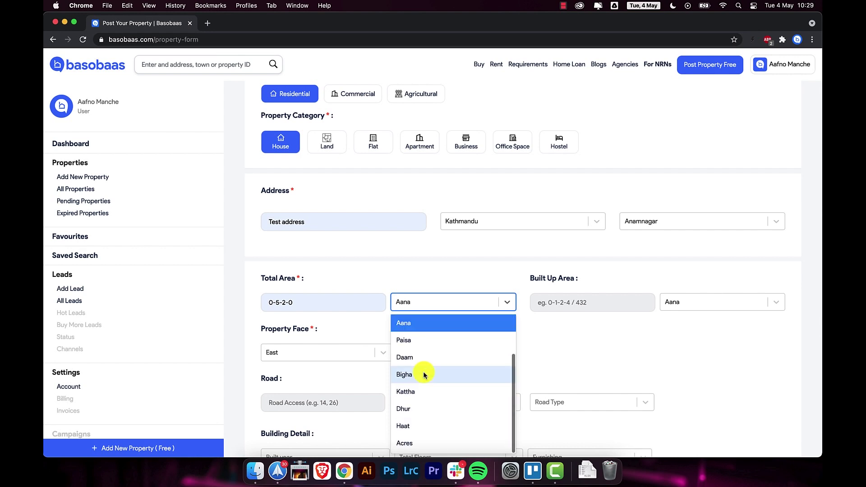
scroll(423, 371, "up", 3)
scroll(423, 372, "down", 3)
left_click(572, 348)
Check the unit options for the built-up area and set the property face to South-East
left_click(591, 304)
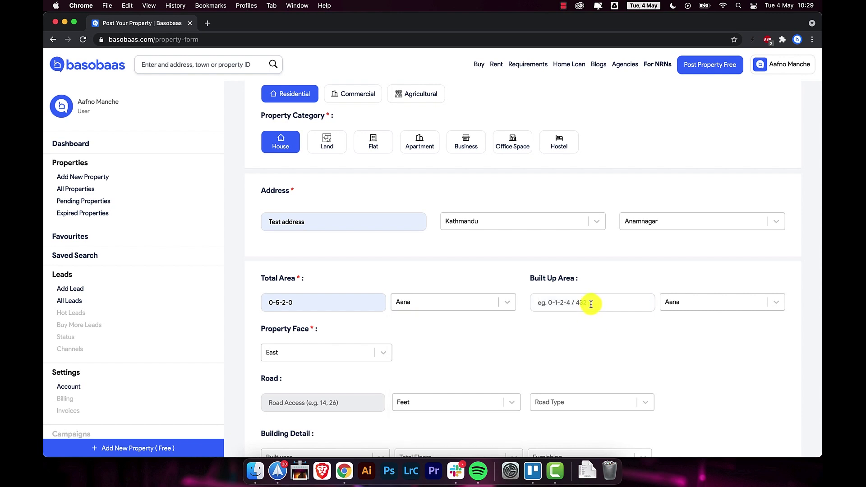
left_click(690, 302)
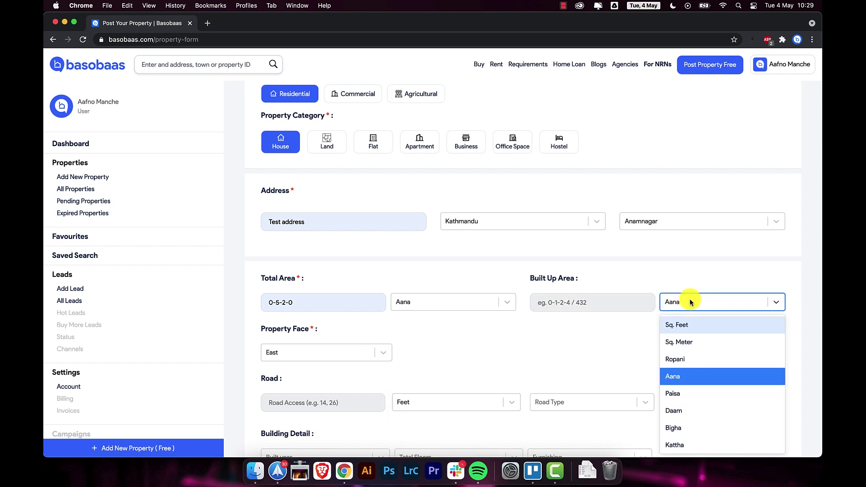
left_click(691, 300)
left_click(367, 354)
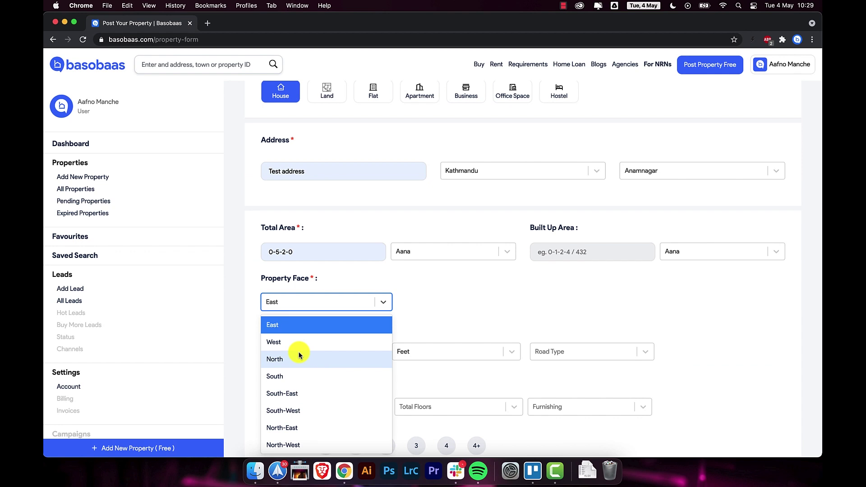
left_click(296, 396)
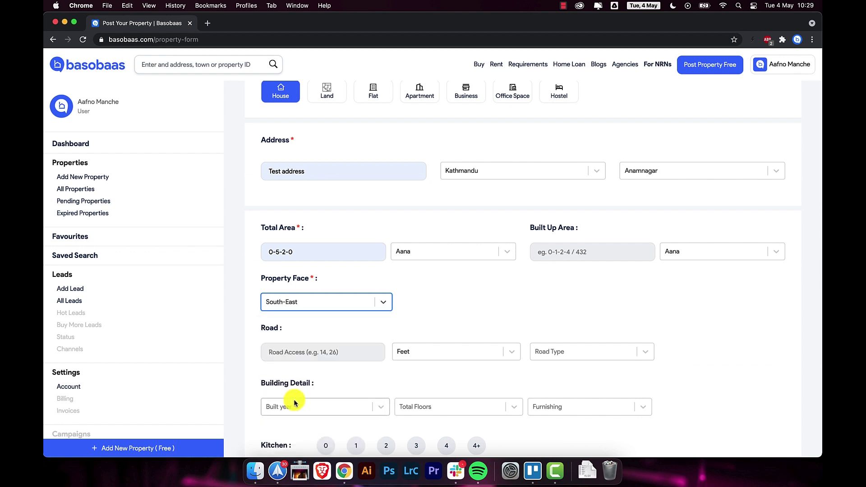
scroll(402, 325, "down", 3)
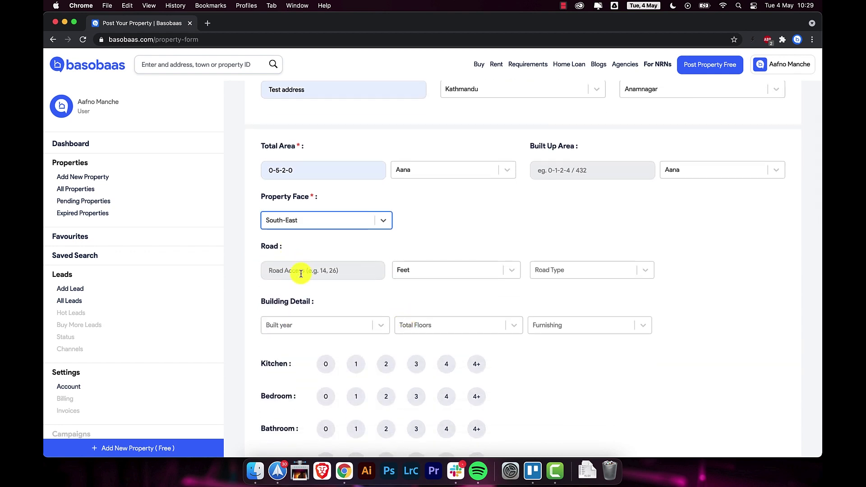
Describe the property's road as 26 feet wide with the road type Blacktopped
left_click(301, 274)
left_click(305, 294)
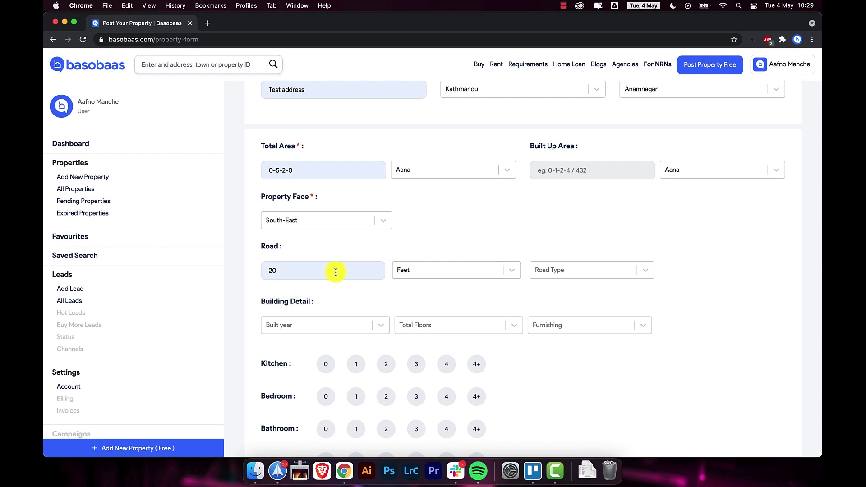
type("26")
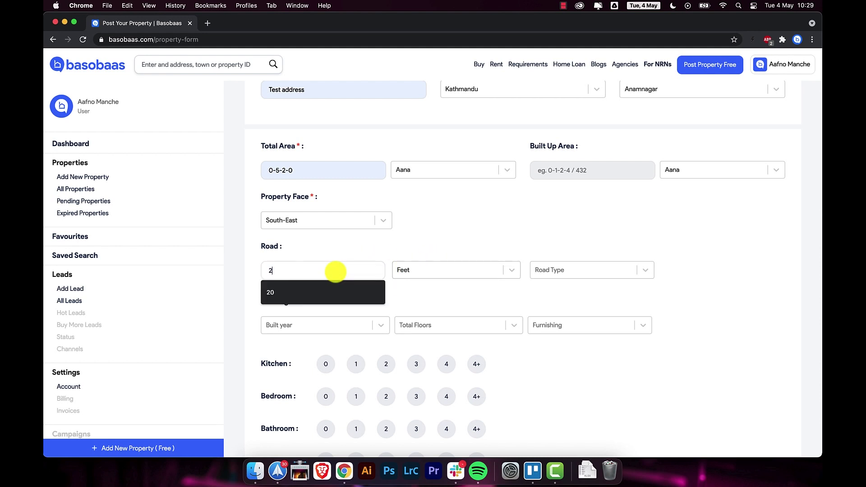
left_click(409, 273)
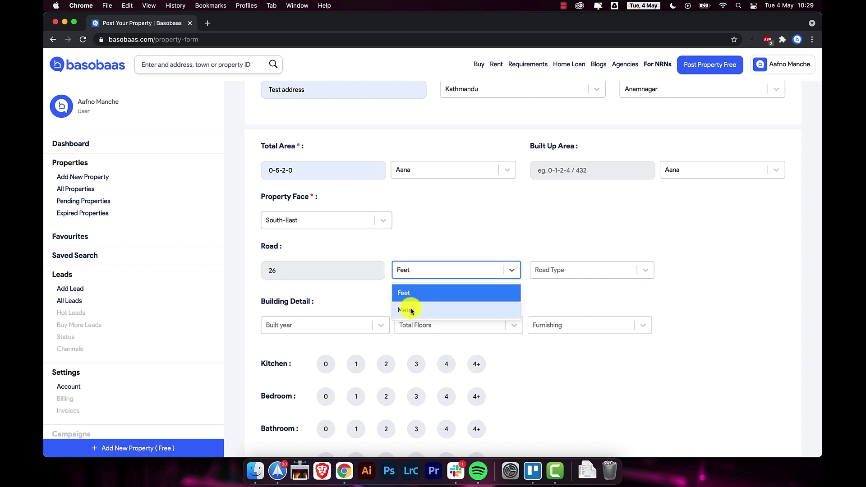
left_click(408, 292)
left_click(560, 271)
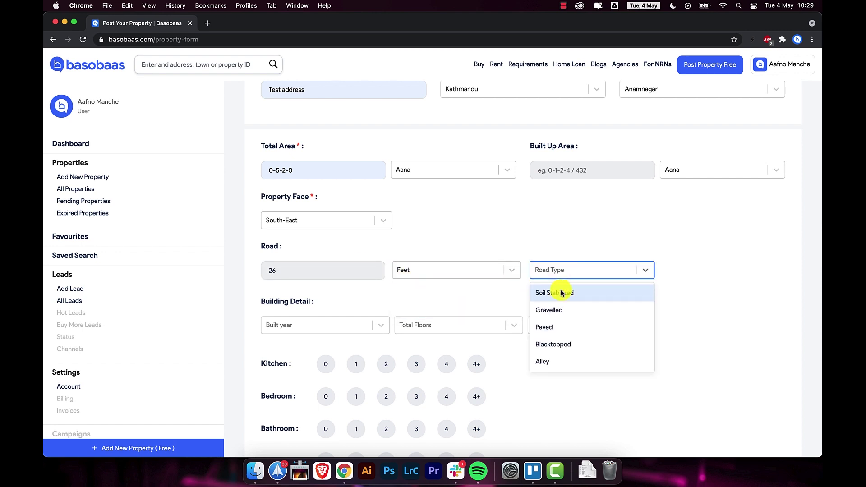
left_click(561, 344)
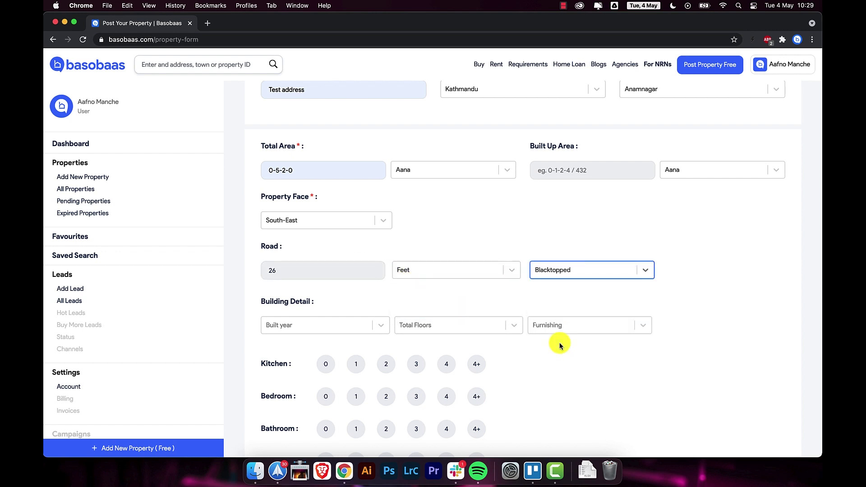
Fill in the building details with built year 2005, 3 total floors and Semi Furnished
left_click(290, 325)
scroll(292, 378, "up", 10)
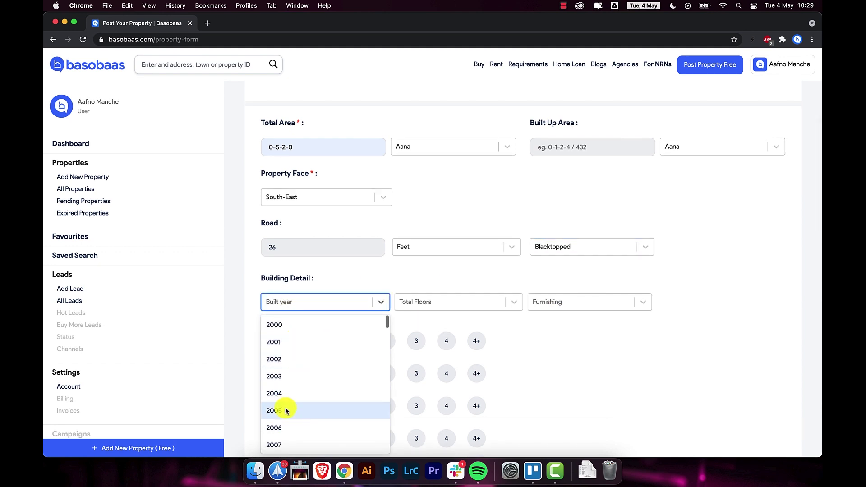
left_click(286, 410)
left_click(431, 297)
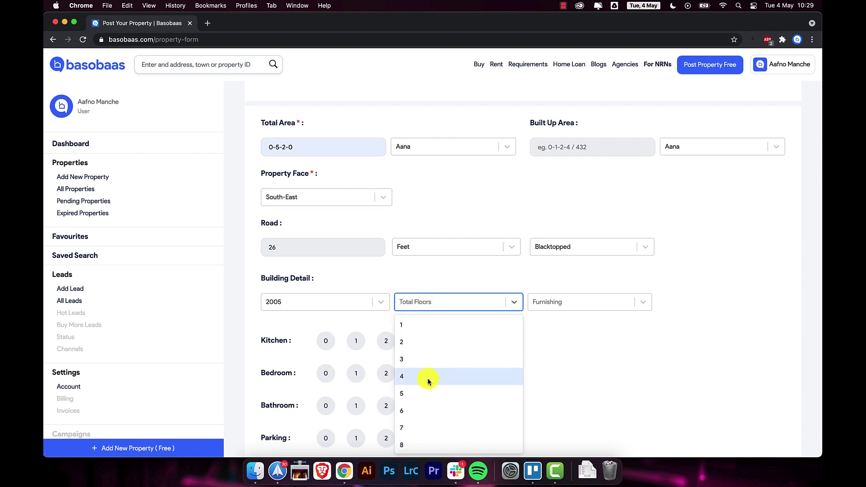
left_click(423, 361)
left_click(556, 303)
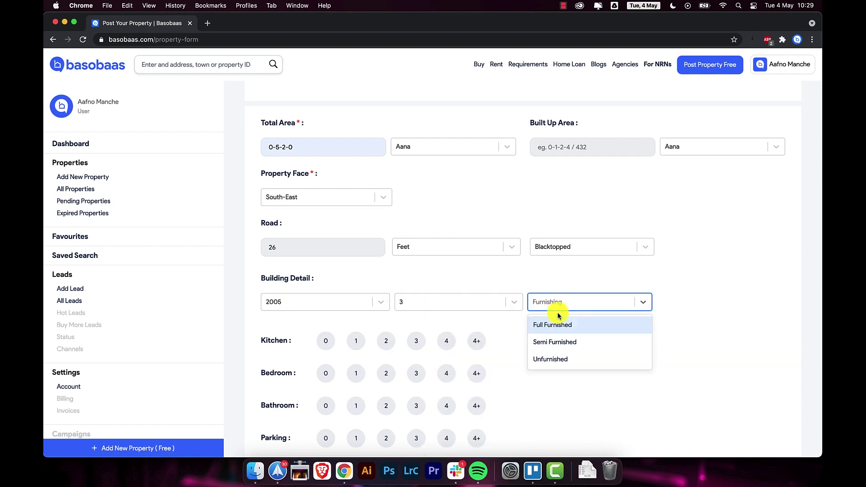
left_click(558, 340)
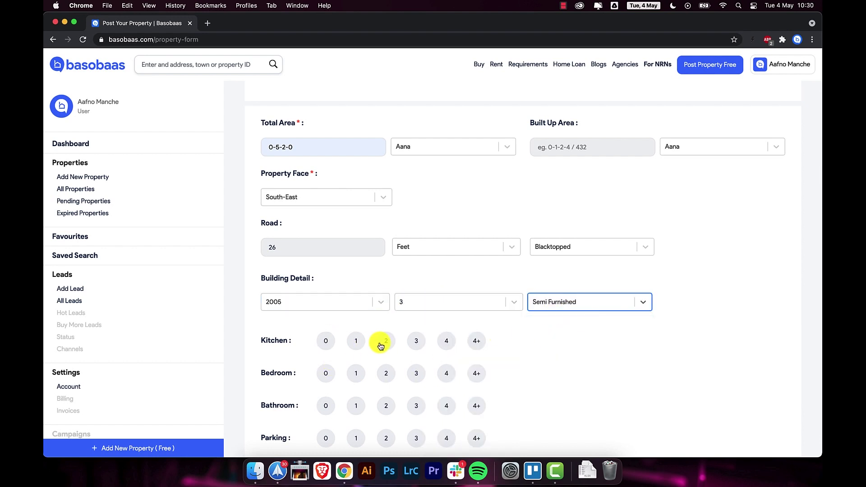
Set the room counts to 3 kitchens, 7 bedrooms, 4 bathrooms, 2 parking spaces and 2 living rooms
left_click(416, 342)
scroll(397, 377, "down", 2)
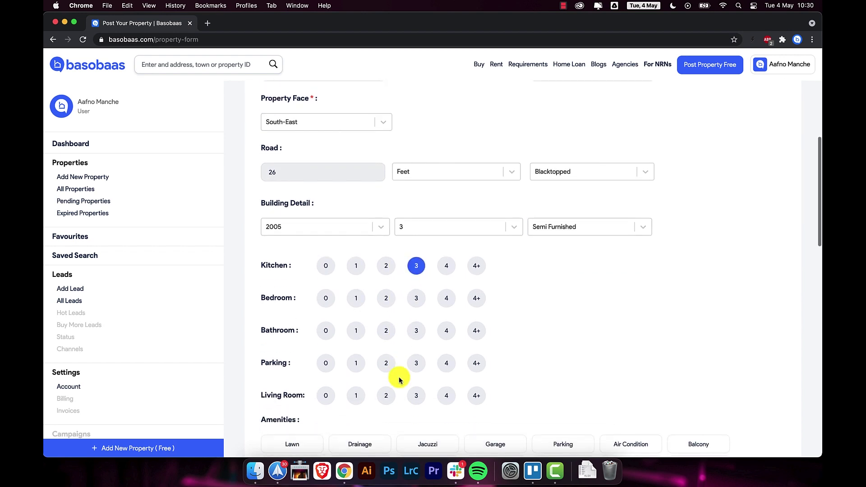
left_click(479, 299)
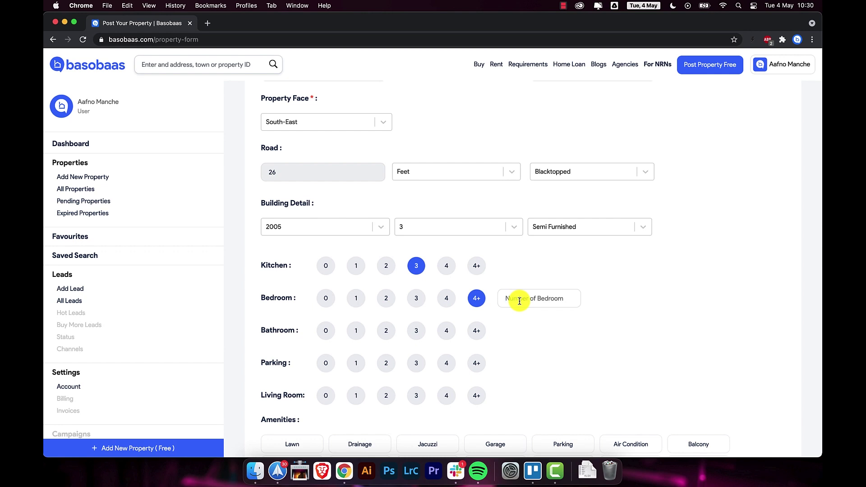
left_click(446, 332)
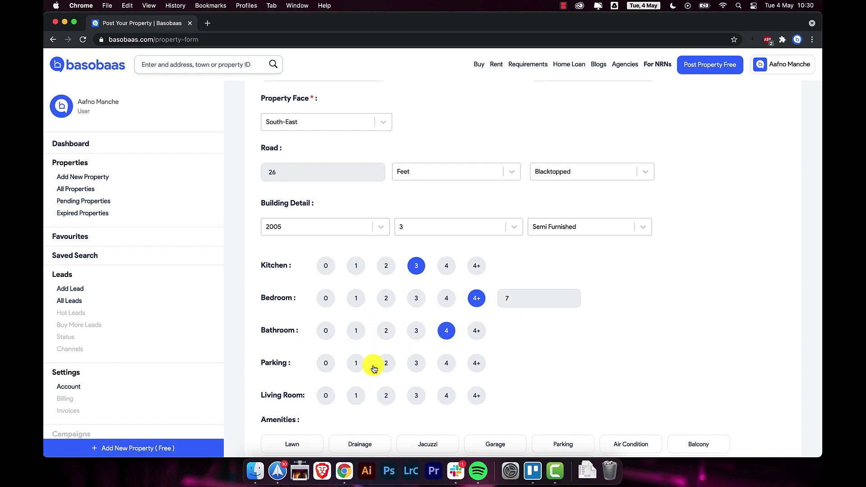
scroll(393, 383, "down", 3)
left_click(387, 345)
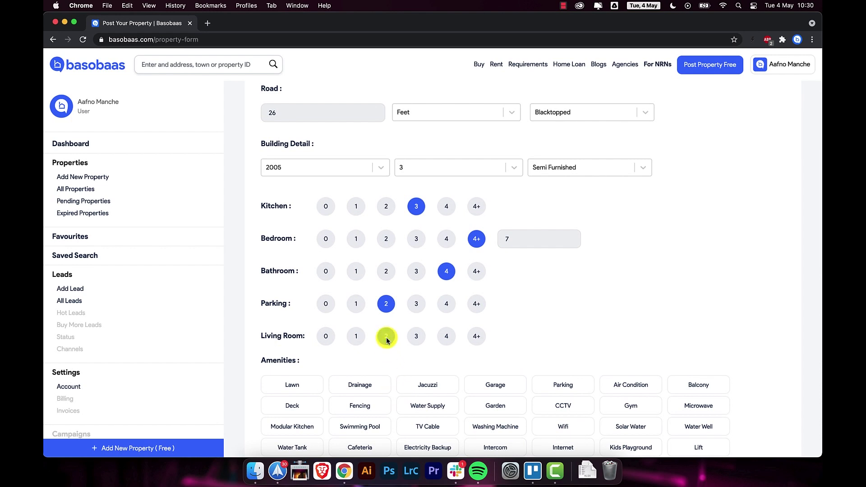
Select the amenities Lawn, Drainage, Jacuzzi, Garage, Parking, Air Condition, Balcony, Deck, Fencing and Water Supply
scroll(388, 347, "down", 4)
left_click(296, 303)
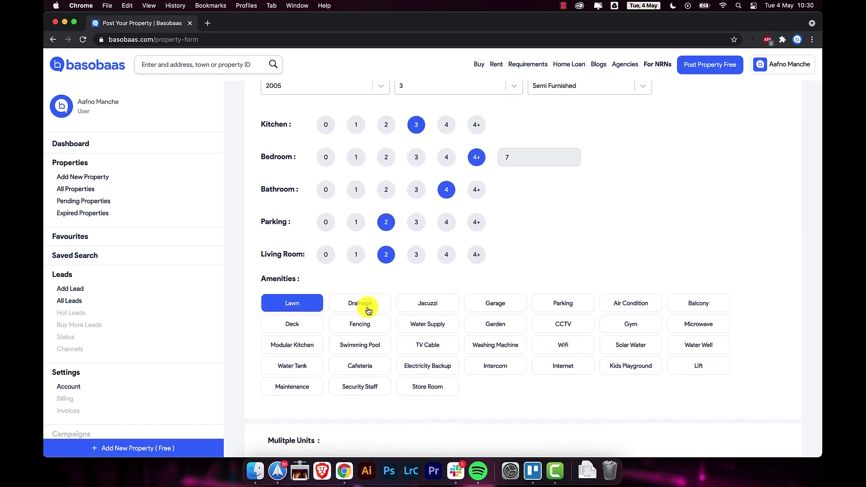
left_click(363, 304)
left_click(423, 302)
left_click(499, 307)
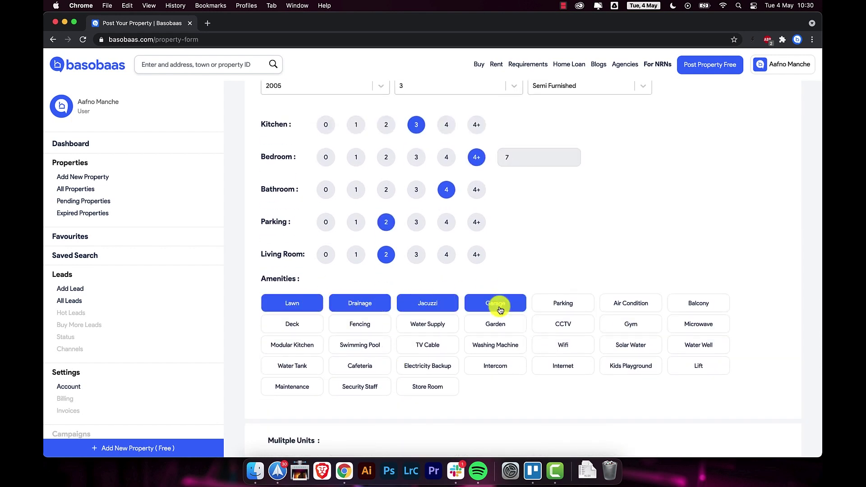
left_click(573, 303)
left_click(619, 303)
left_click(687, 304)
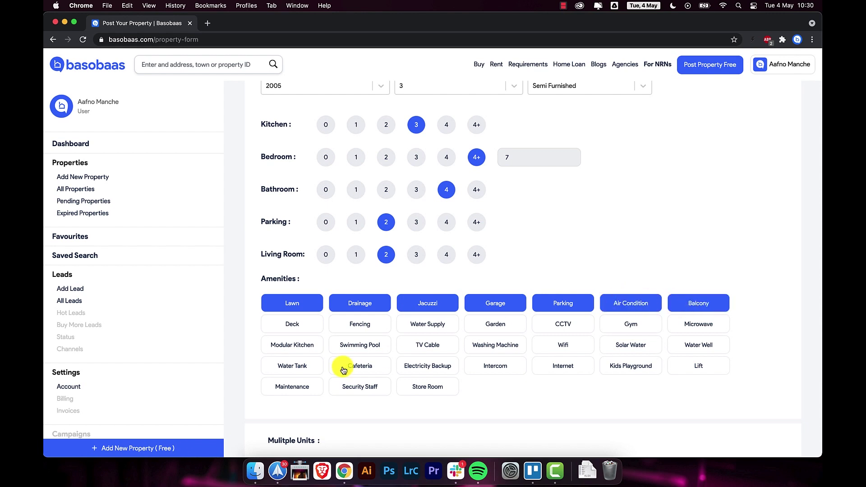
left_click(296, 325)
left_click(357, 329)
left_click(433, 332)
Upload the city photo whose file name begins with 3a21faa6-2052 from the Downloads folder as the listing's image
scroll(383, 370, "down", 10)
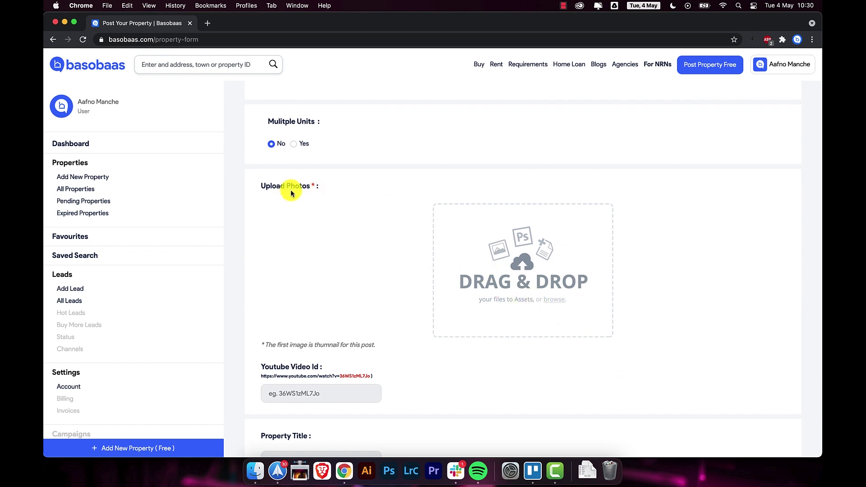
left_click(552, 302)
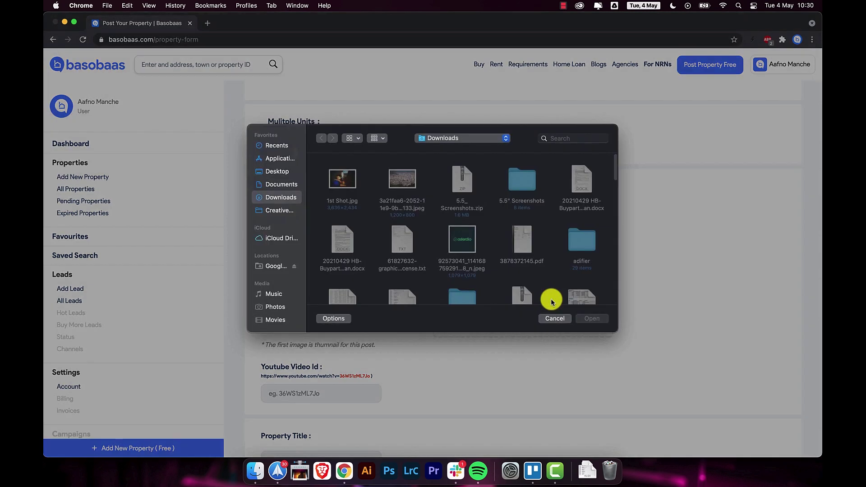
left_click(409, 186)
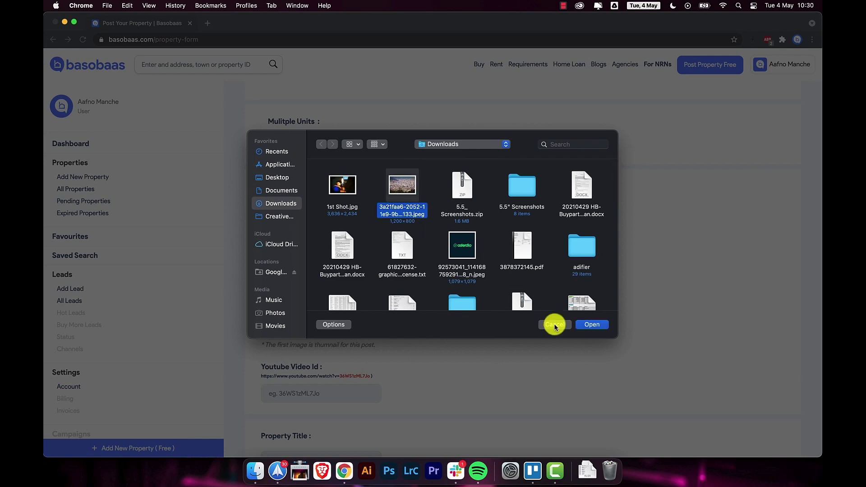
left_click(600, 325)
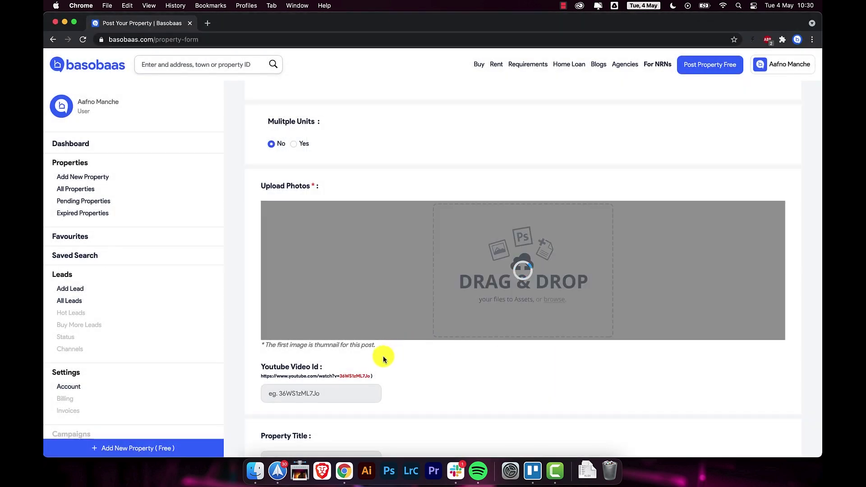
scroll(381, 355, "down", 3)
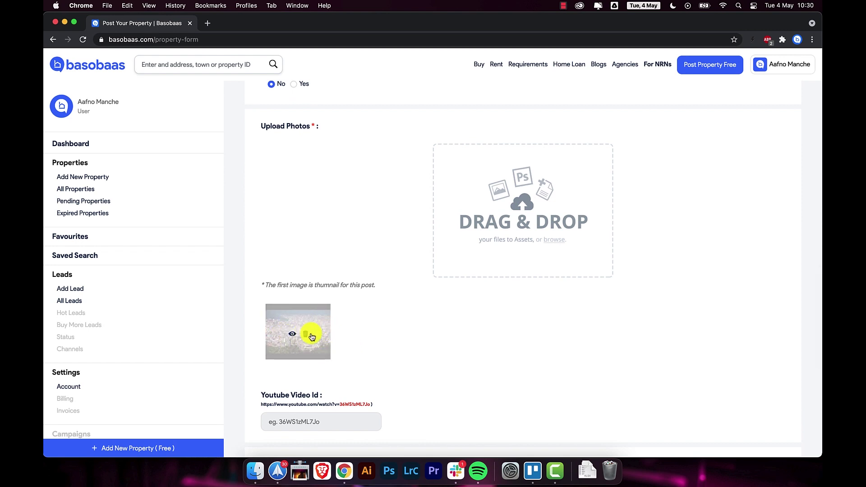
Title the property "Beautiful Home in Anamnagar" and enter the description "You can write anything here...property description here.."
scroll(344, 374, "down", 5)
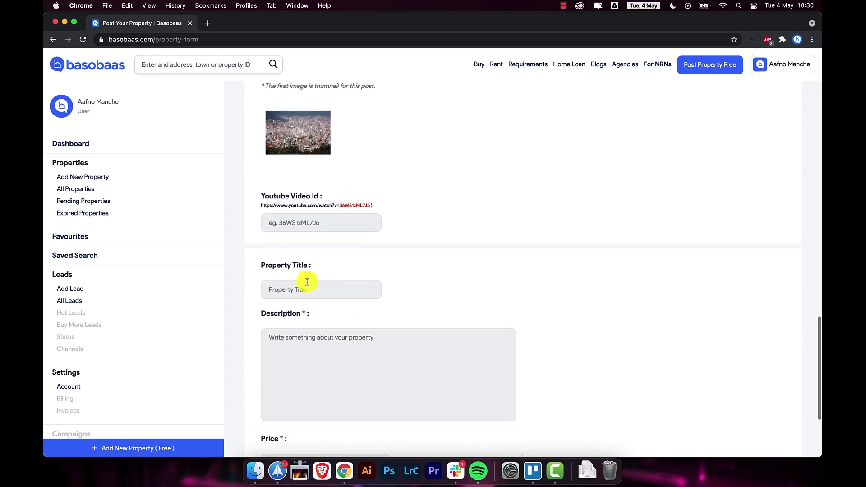
left_click(305, 288)
left_click(299, 309)
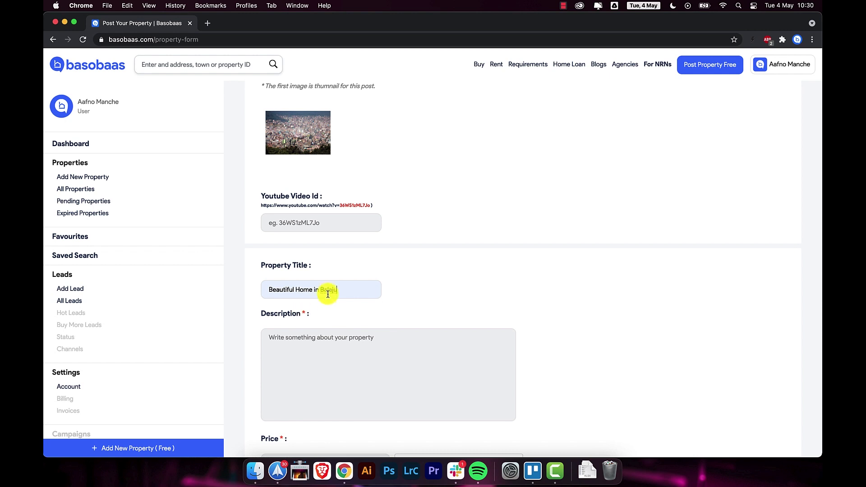
left_click_drag(321, 288, 268, 290)
type("Anamnagar")
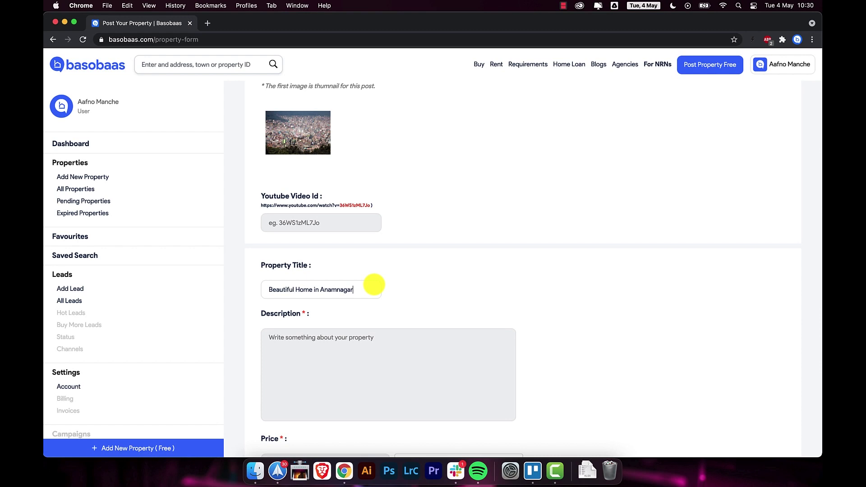
key("Tab")
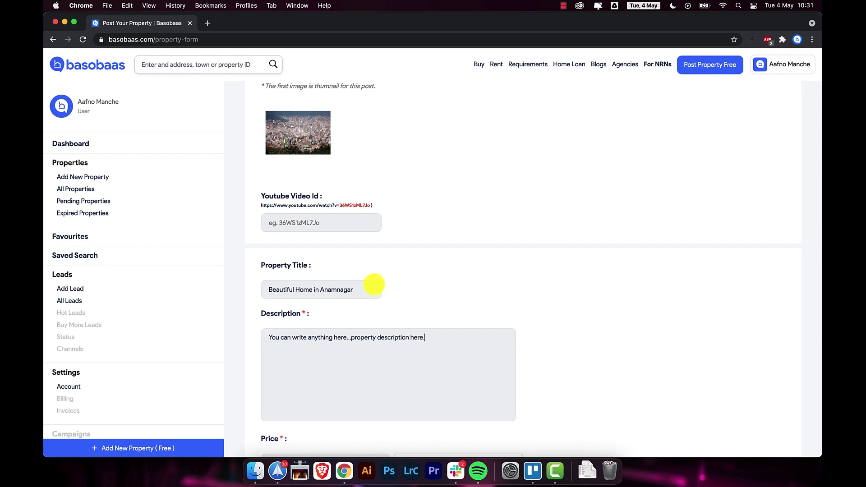
Enter 3,50,00,000 as the property price and look through the price label options without choosing one
scroll(421, 305, "down", 3)
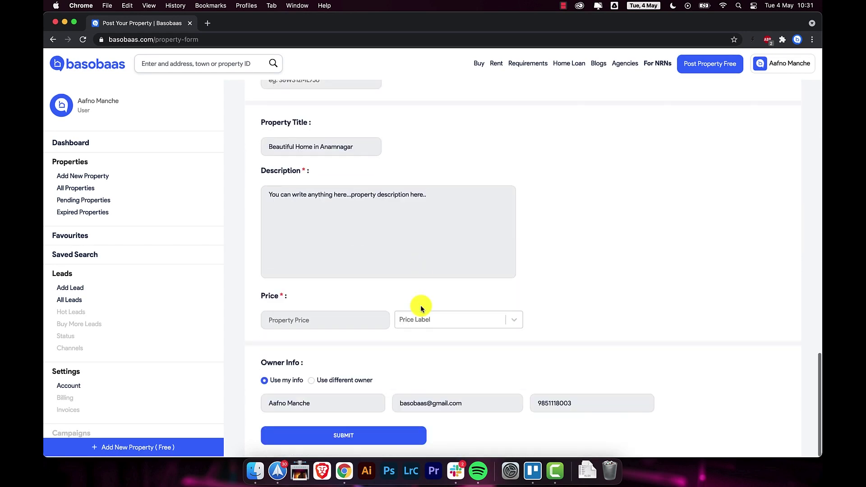
left_click(350, 323)
type("35")
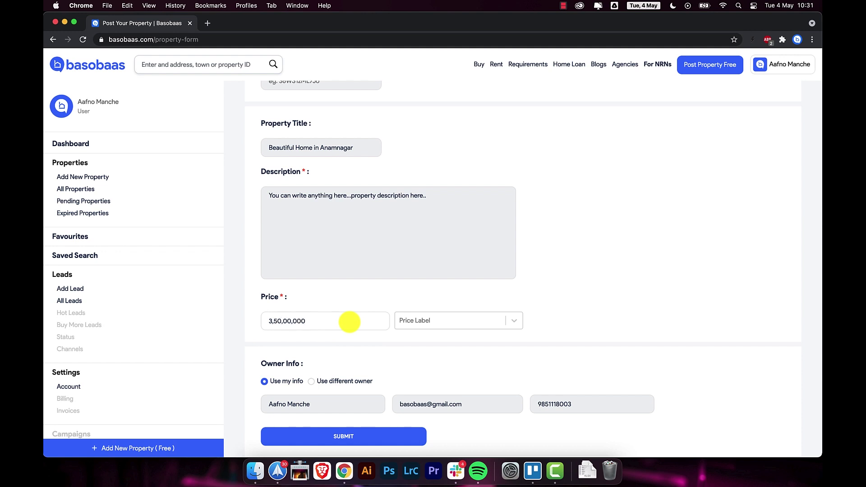
left_click(451, 318)
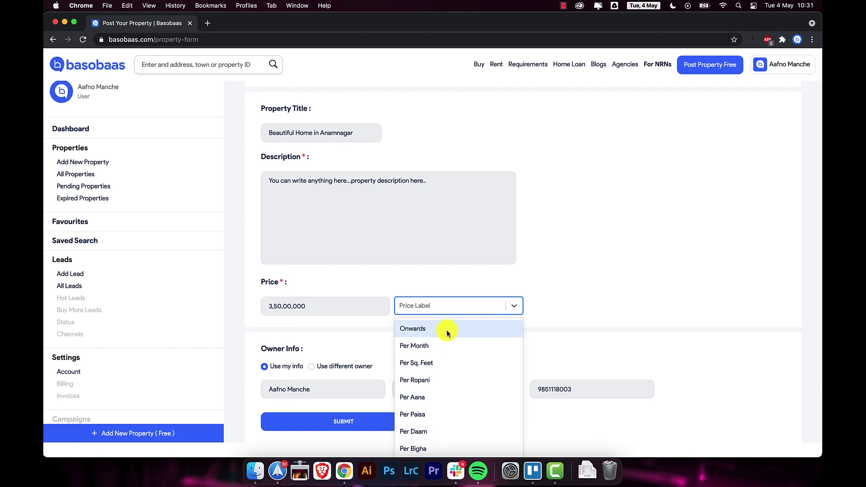
left_click(423, 306)
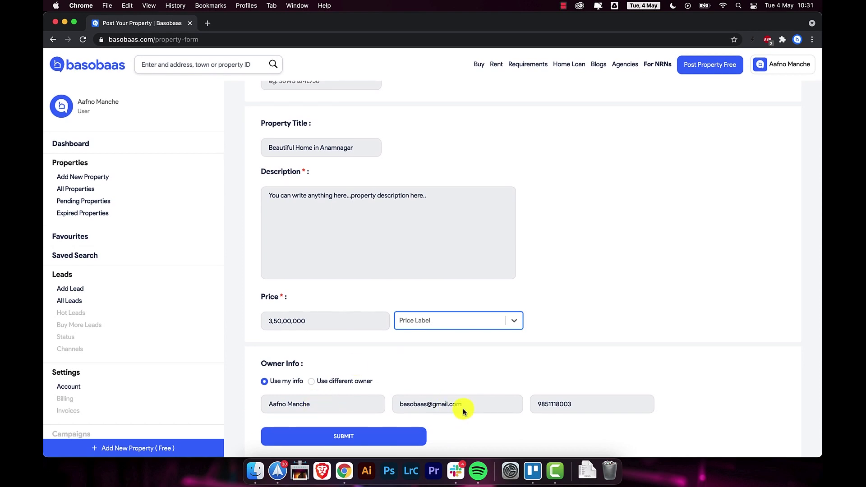
Switch to a different owner, fill in the owner's name, e-mail and phone number, and submit the listing
left_click(315, 382)
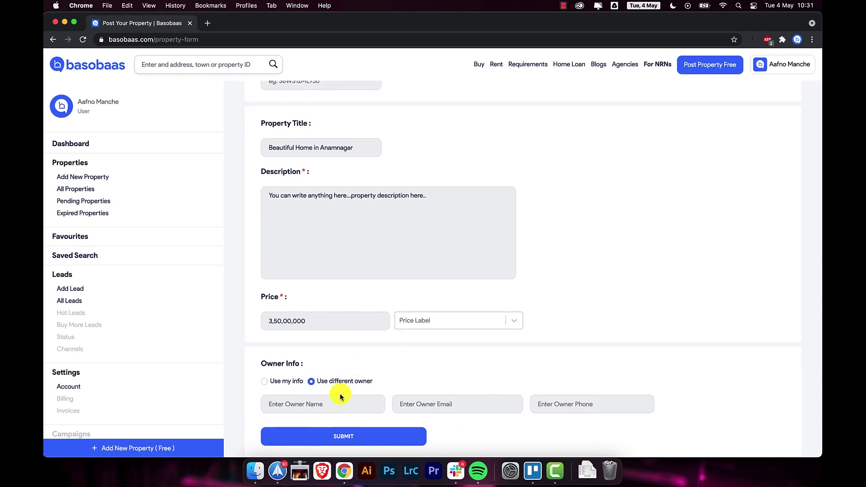
left_click(306, 406)
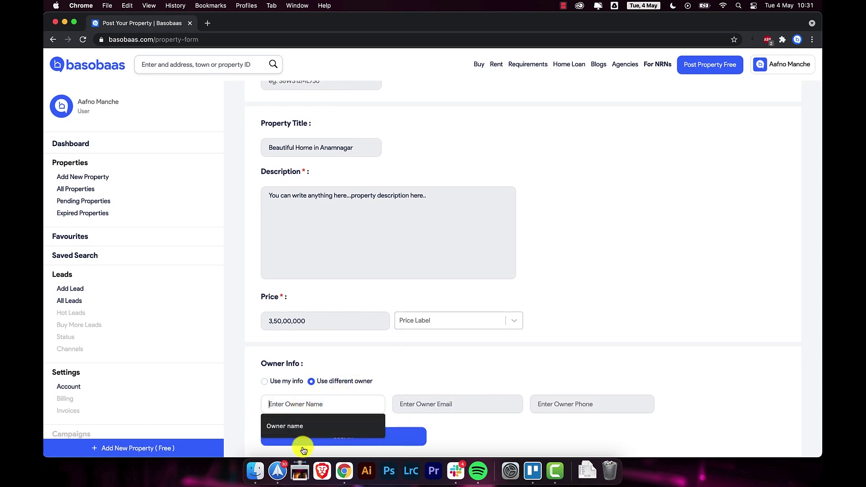
left_click(290, 424)
left_click(434, 401)
left_click(435, 423)
left_click(558, 406)
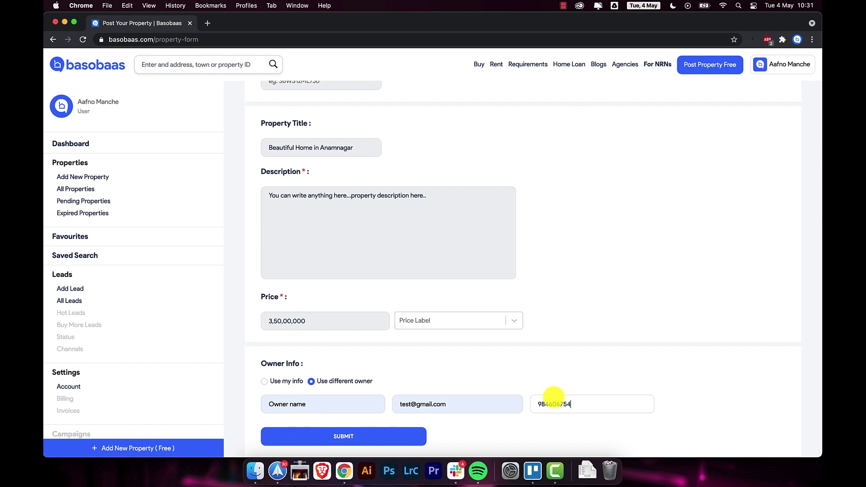
left_click(388, 435)
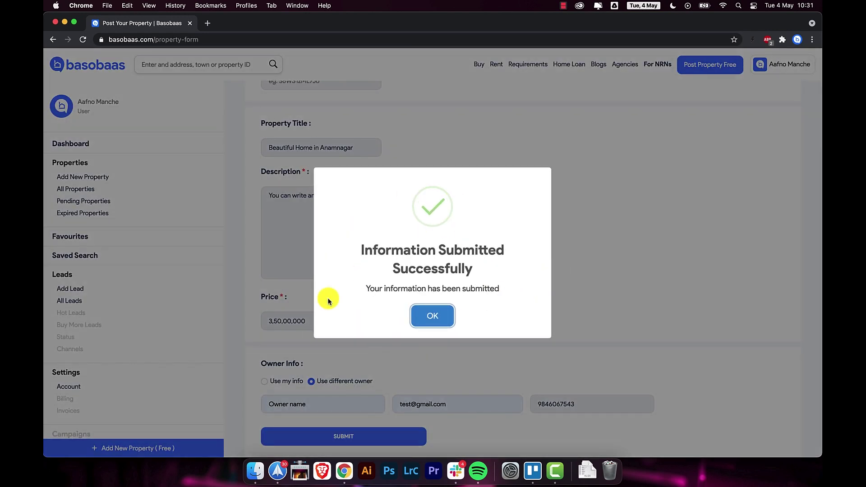
left_click(433, 318)
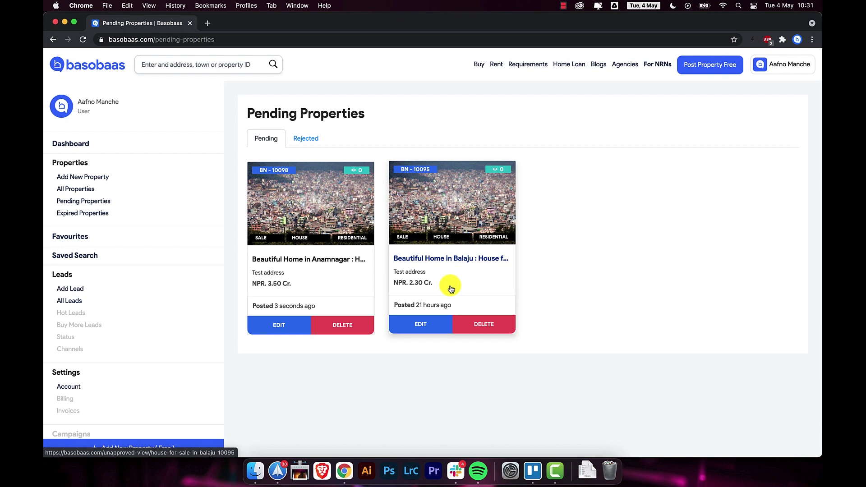
Delete the pending "Beautiful Home in Balaju" listing and confirm its removal
left_click(487, 326)
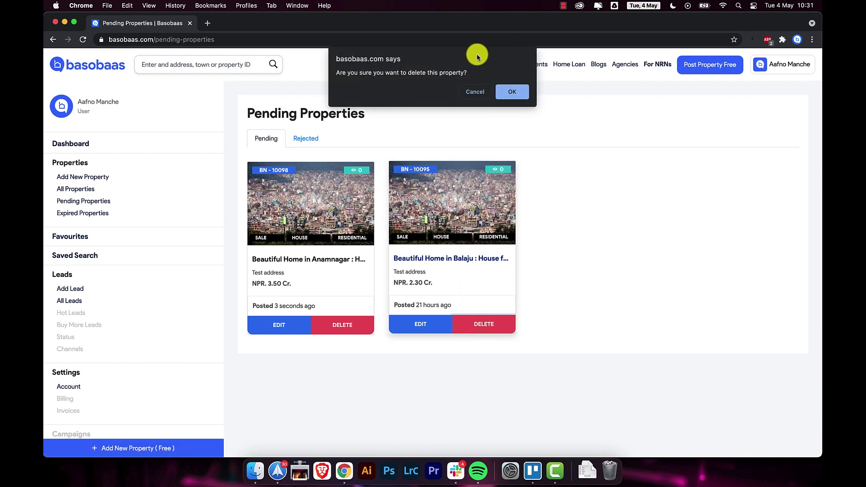
left_click(513, 93)
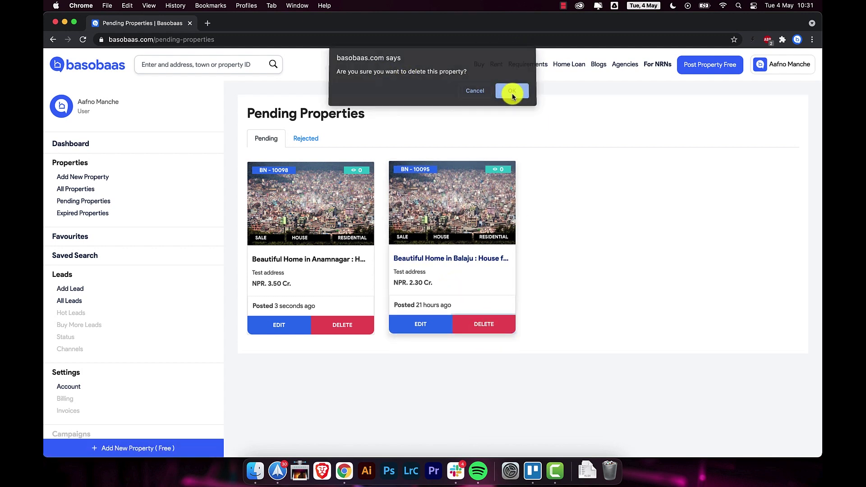
Review the account's rejected, pending, all and expired property lists, finishing on the rejected properties
left_click(307, 139)
left_click(267, 138)
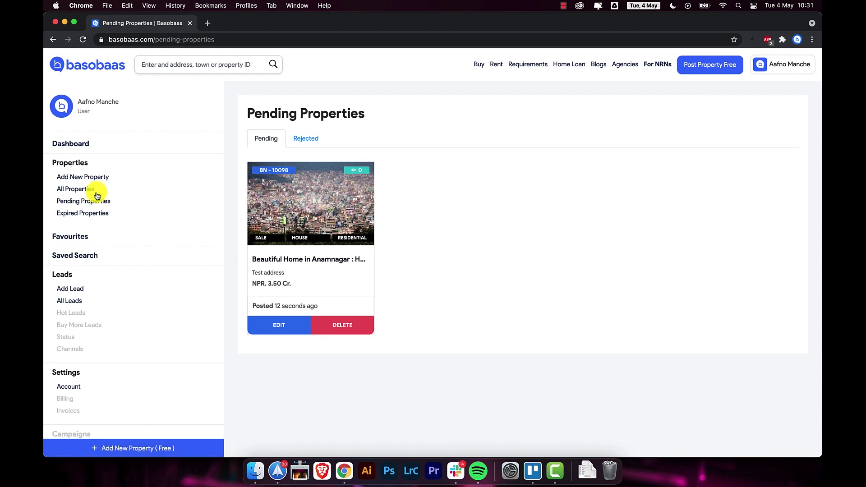
left_click(74, 189)
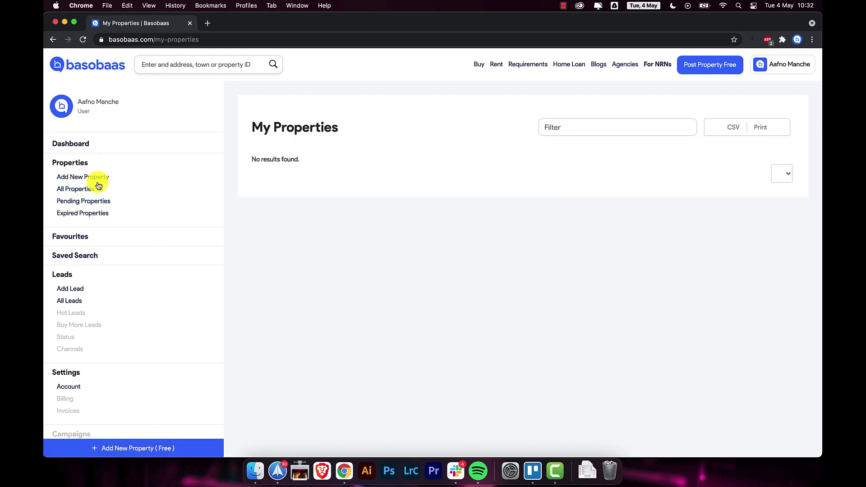
left_click(76, 213)
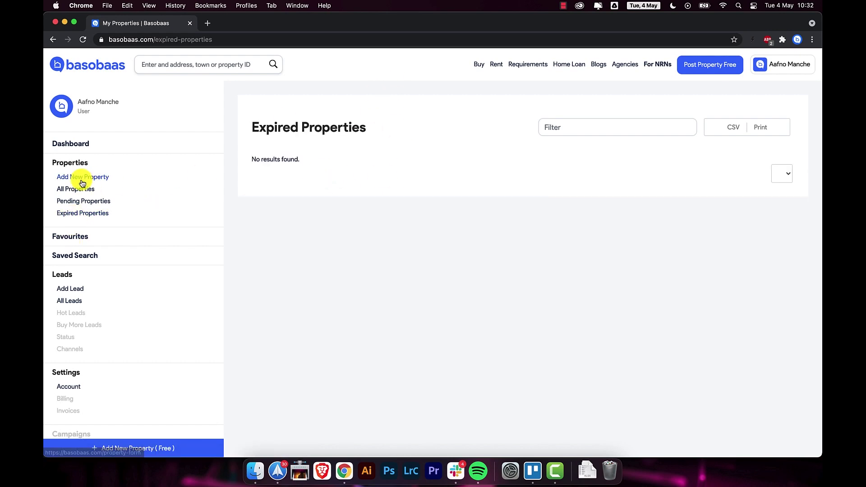
left_click(74, 202)
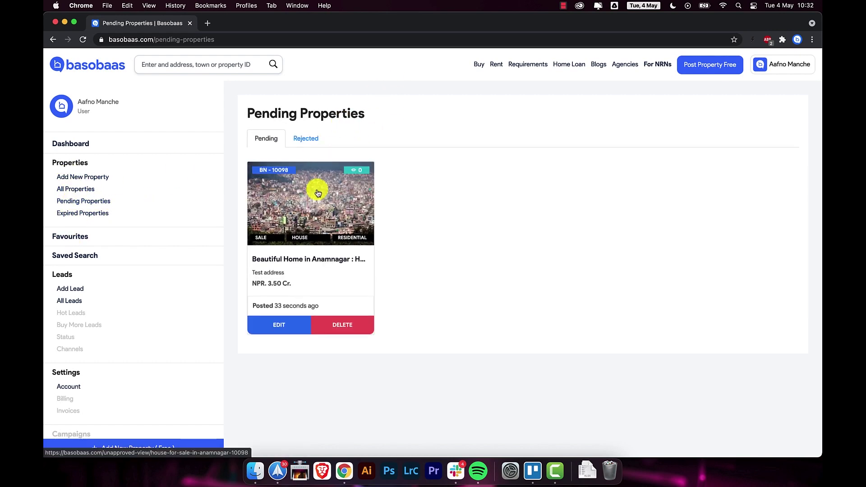
left_click(307, 138)
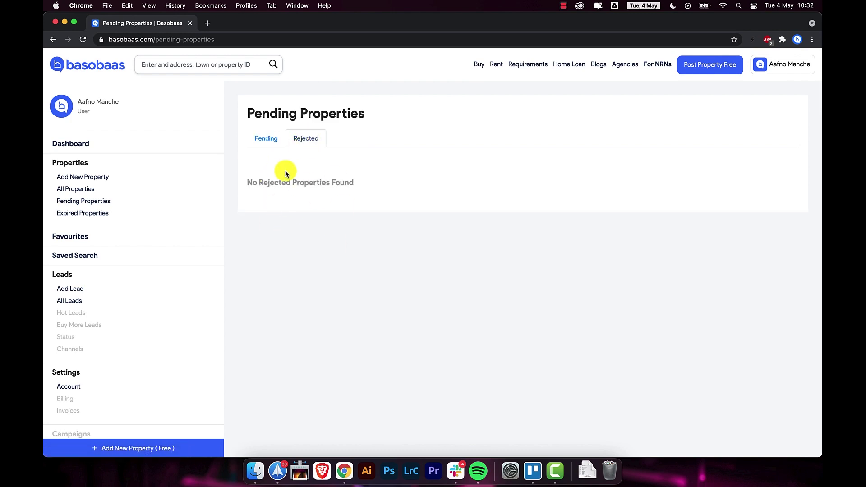